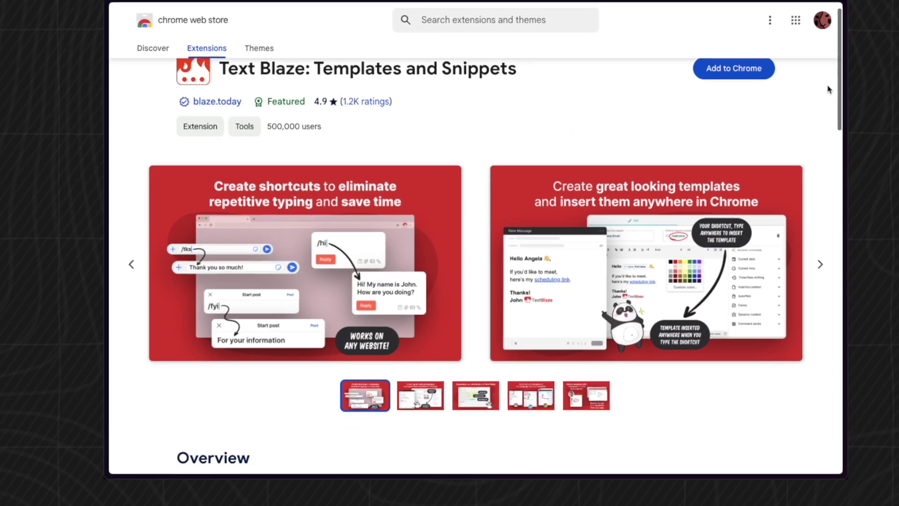
# - Scroll the Text Blaze Chrome Web Store listing down to its 4.9-out-of-5 rating and reviews
pyautogui.scroll(-3, 830, 88)
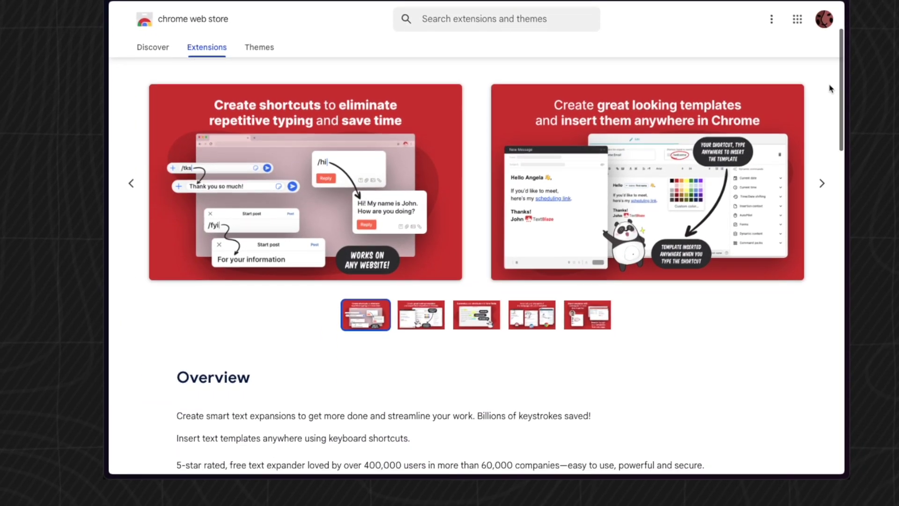
pyautogui.scroll(-3, 830, 88)
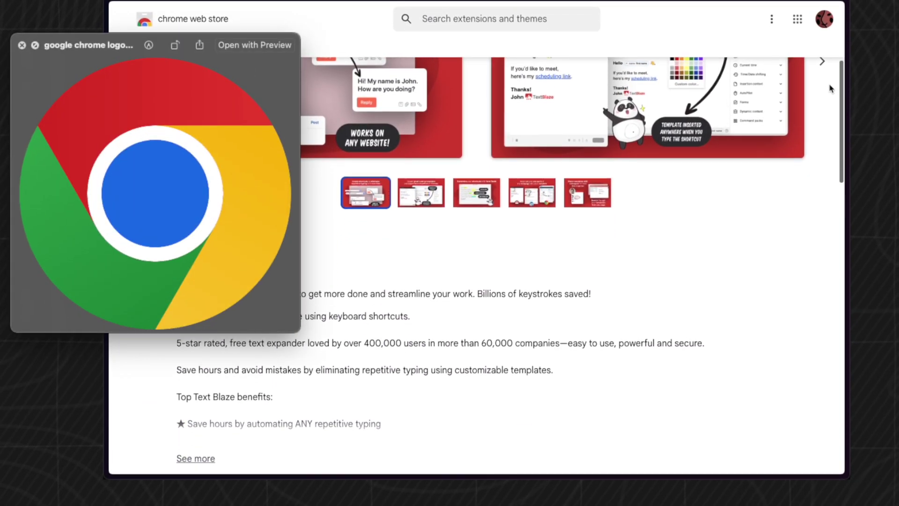
pyautogui.scroll(-3, 830, 88)
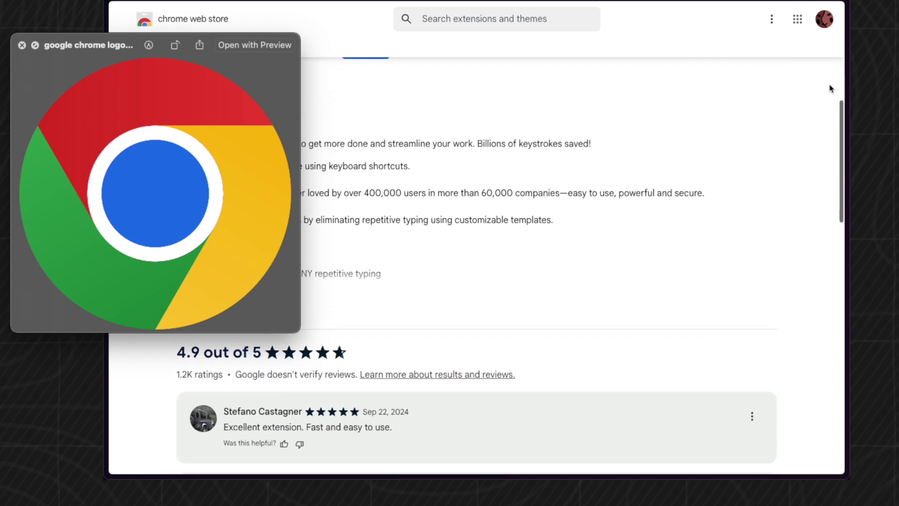
pyautogui.scroll(-3, 830, 88)
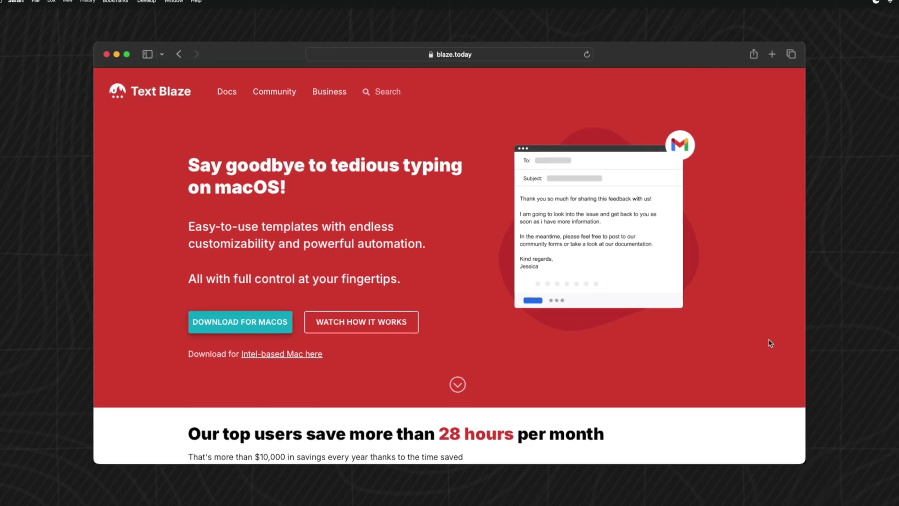
# - Scroll the blaze.today macOS page past the stats to 'Speed up your work on macOS'
pyautogui.scroll(-5, 775, 344)
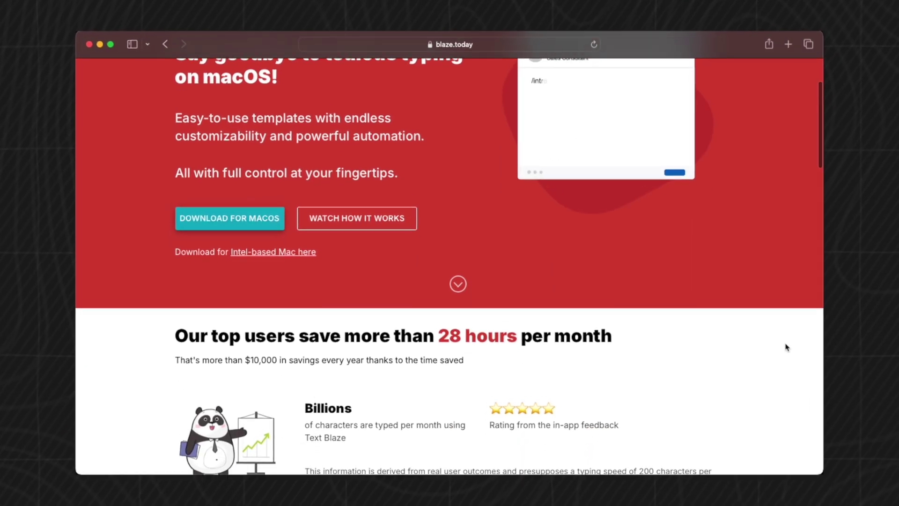
pyautogui.scroll(-10, 789, 347)
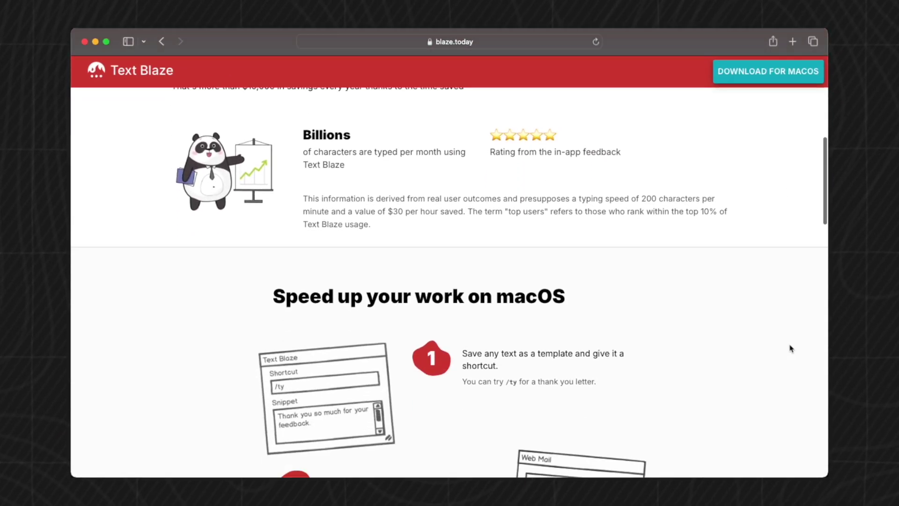
pyautogui.scroll(-5, 791, 349)
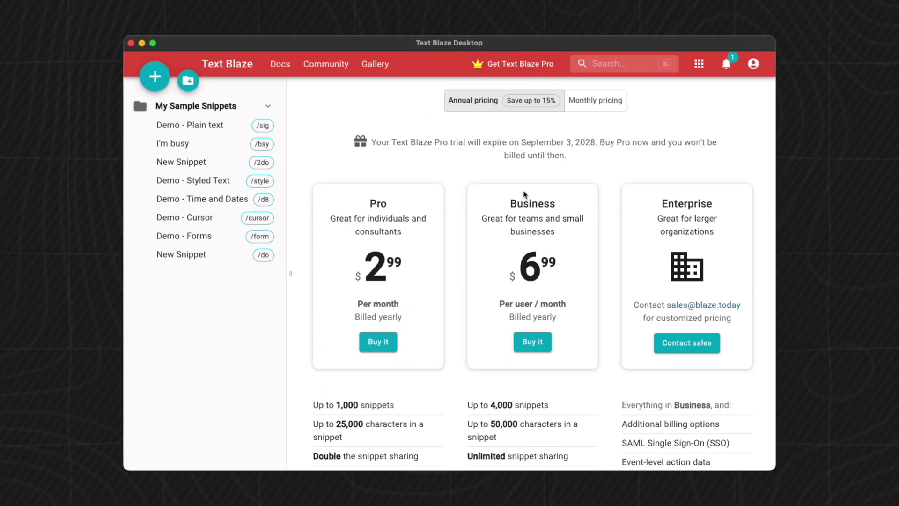
# - Scroll the pricing page to compare Pro, Business and Enterprise plan features
pyautogui.scroll(-3, 530, 199)
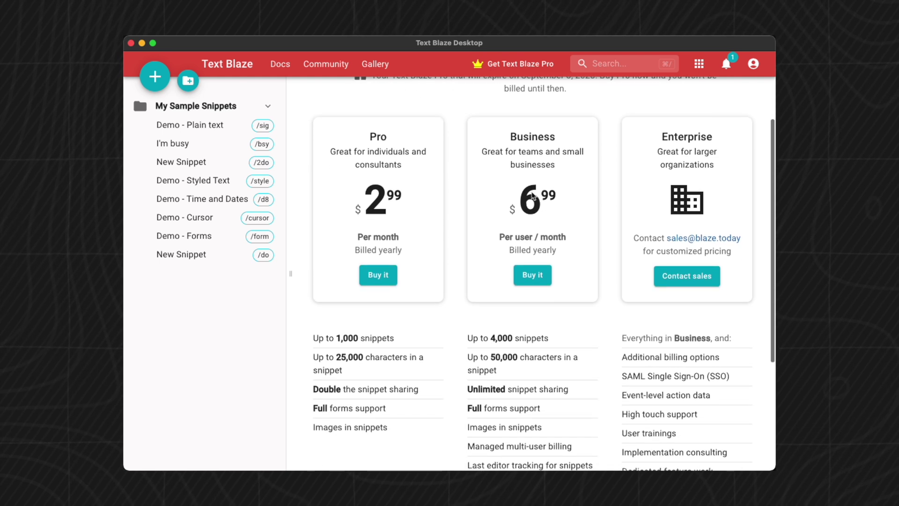
pyautogui.scroll(1, 533, 195)
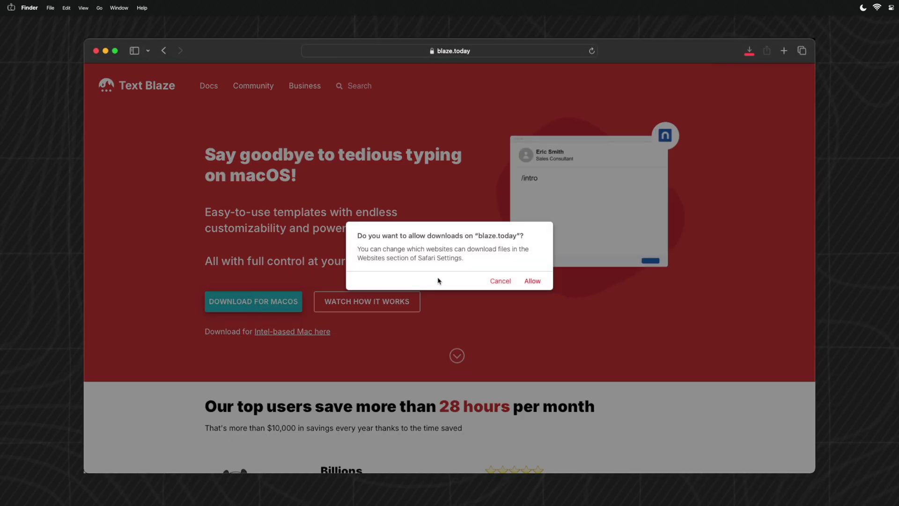
# - Allow the blaze.today download and copy Text Blaze BETA from TextBlazeSetup.dmg into Applications
pyautogui.click(529, 281)
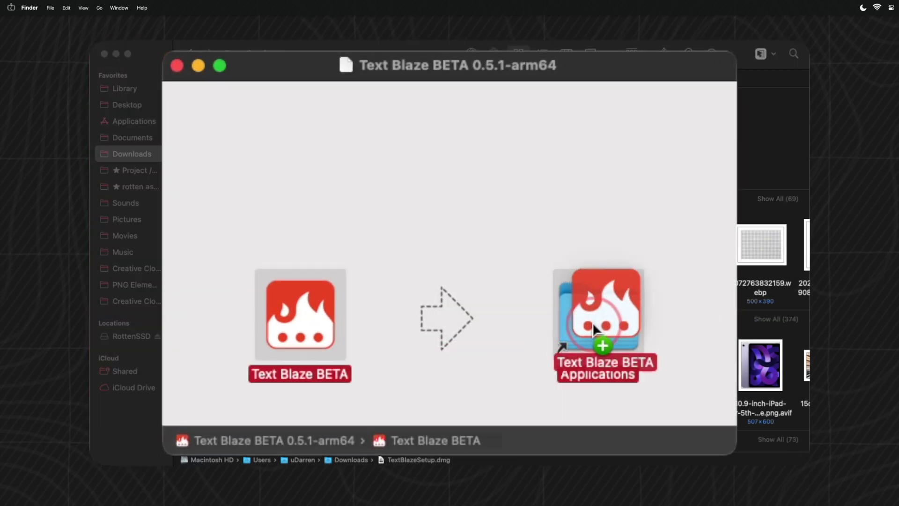
pyautogui.moveTo(592, 322); pyautogui.dragTo(593, 322)
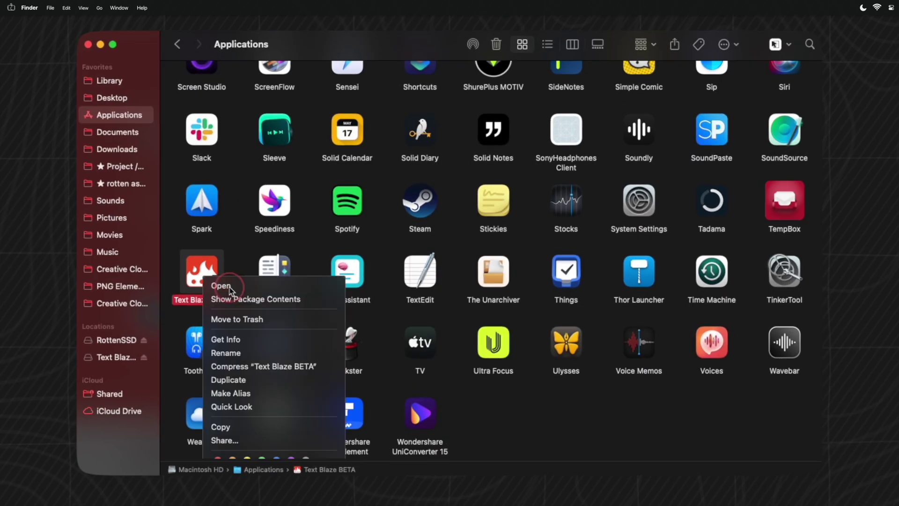
pyautogui.press('Escape')
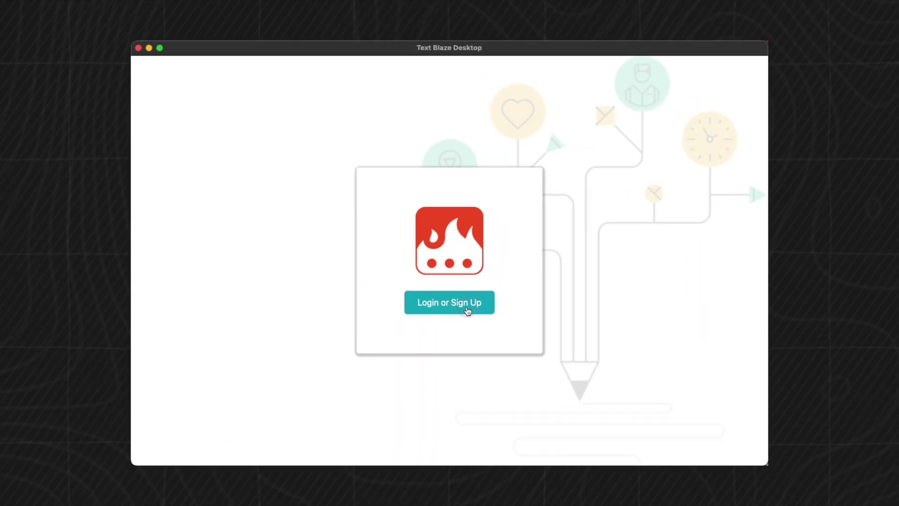
# - Log in to the Text Blaze account from the launch screen
pyautogui.click(462, 307)
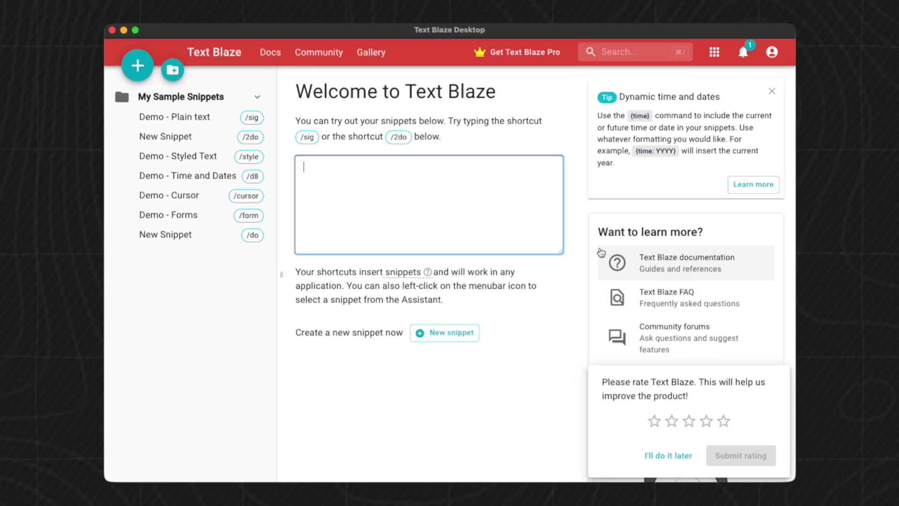
# - Try the sample /rotten shortcut in the welcome page's test box
pyautogui.write('/rotten')
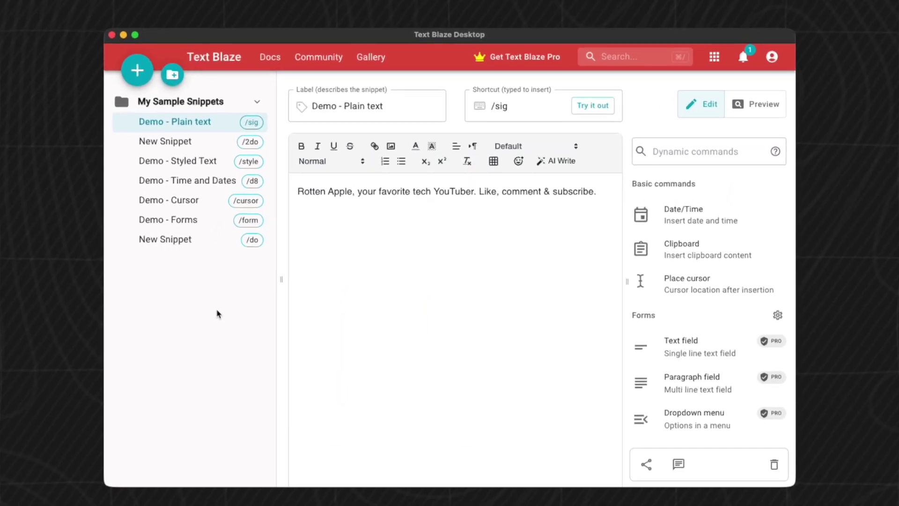
# - Create a new snippet labelled I'm busy with shortcut /bsy
pyautogui.click(136, 70)
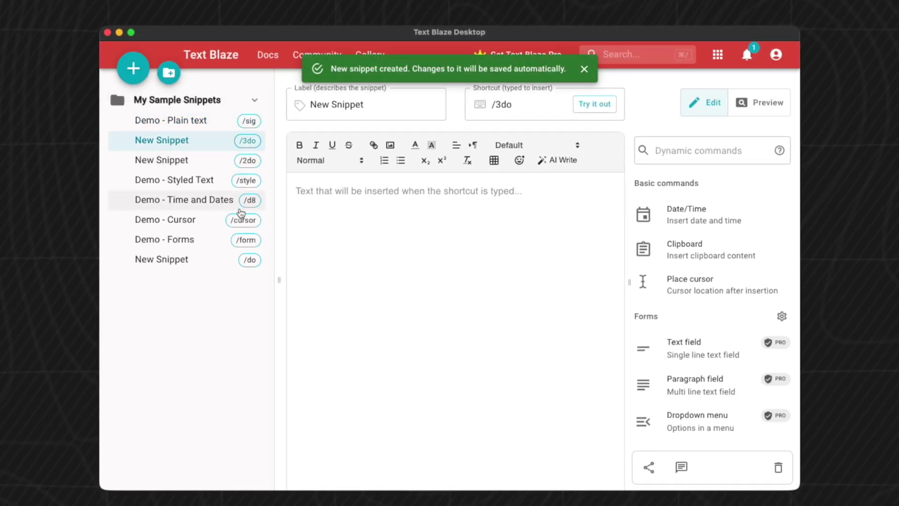
pyautogui.tripleClick(365, 113)
pyautogui.write("I'm busy")
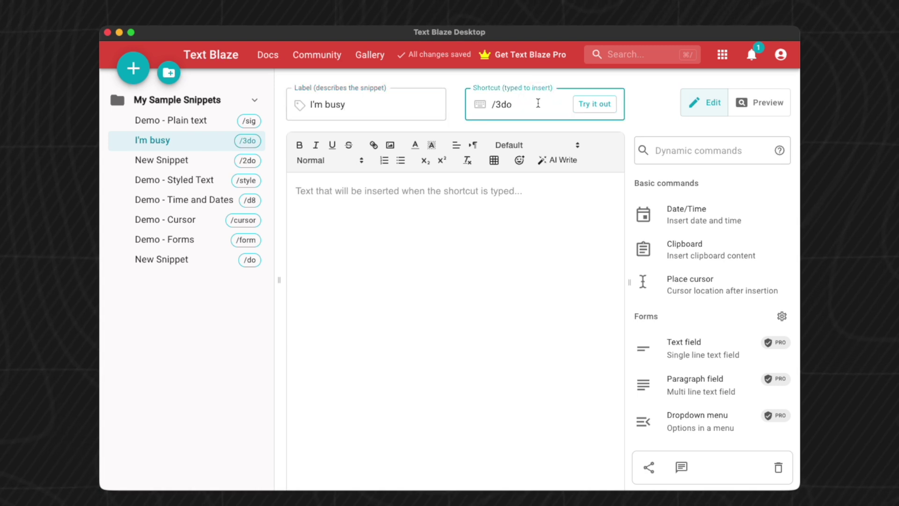
pyautogui.press('BackSpace')
pyautogui.press('BackSpace')
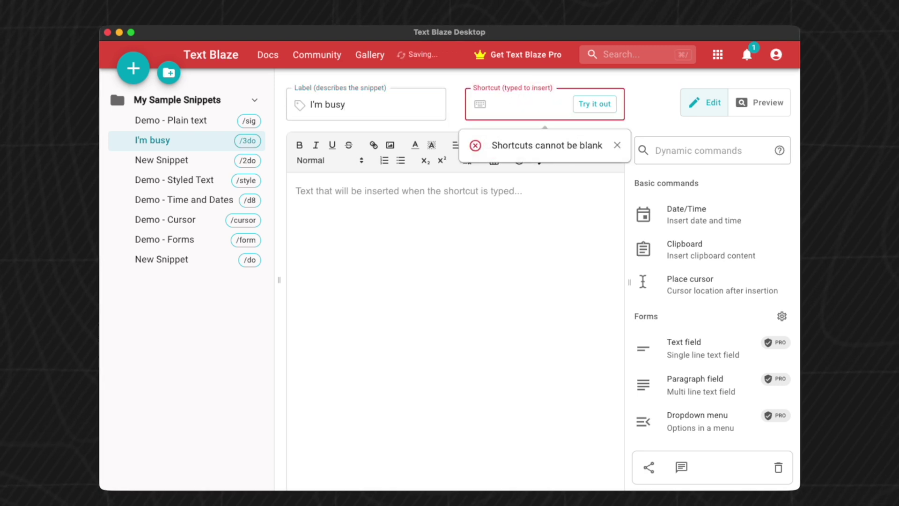
pyautogui.write('/')
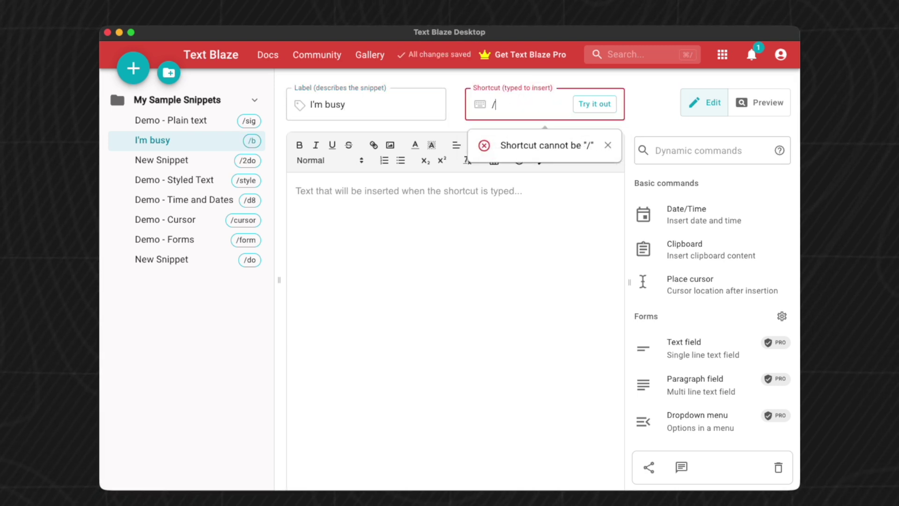
pyautogui.write('bsy')
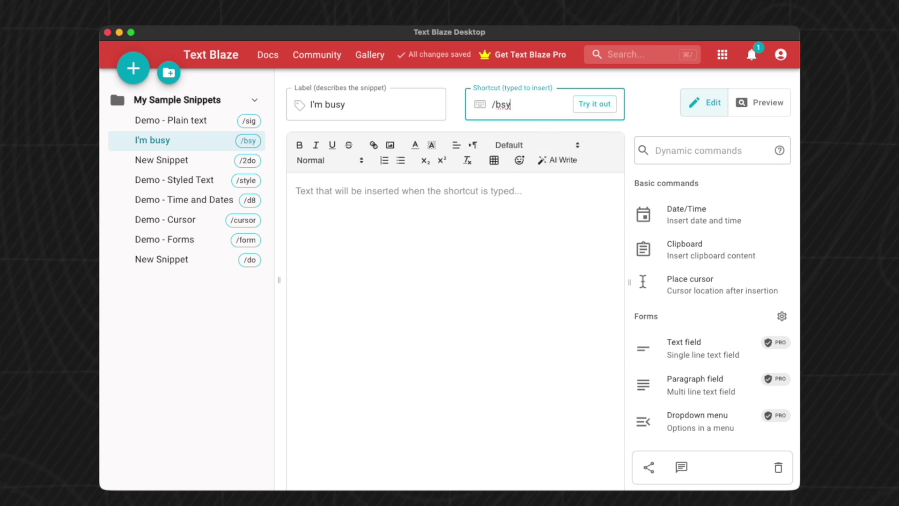
# - Paste the 'Sorry, I will be unavailable today' message into the snippet body
pyautogui.press('super+Tab')
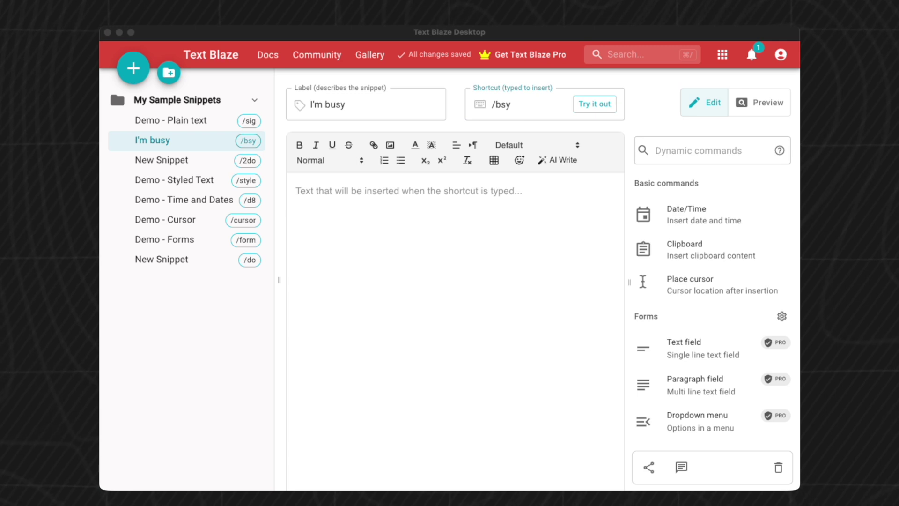
pyautogui.press('super+Tab')
pyautogui.write('Sorry, I will be unavailable today because any day that Rotten Apple uploads, I treat as a national holiday. Don’t blame me, I don’t make the rules. See ya tomorrow.')
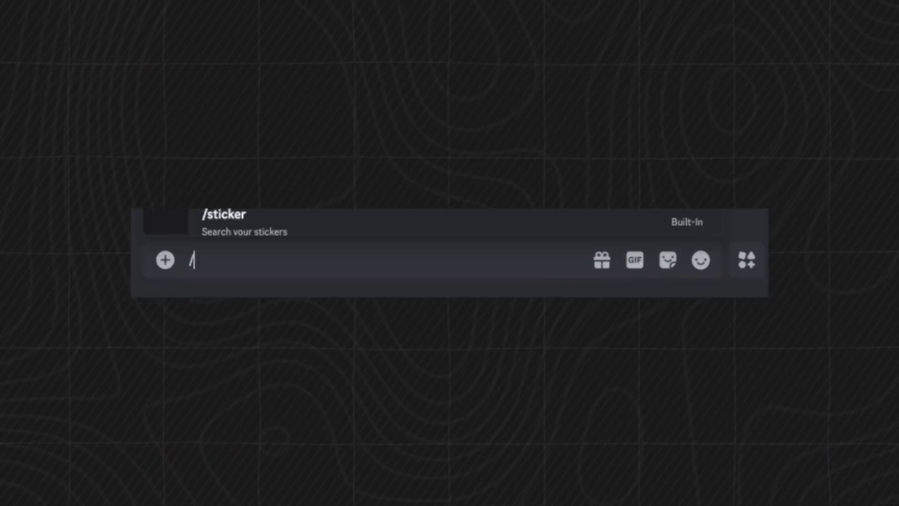
# - Test the saved I'm busy snippet by typing its shortcut in another window
pyautogui.write('tomorrow.')
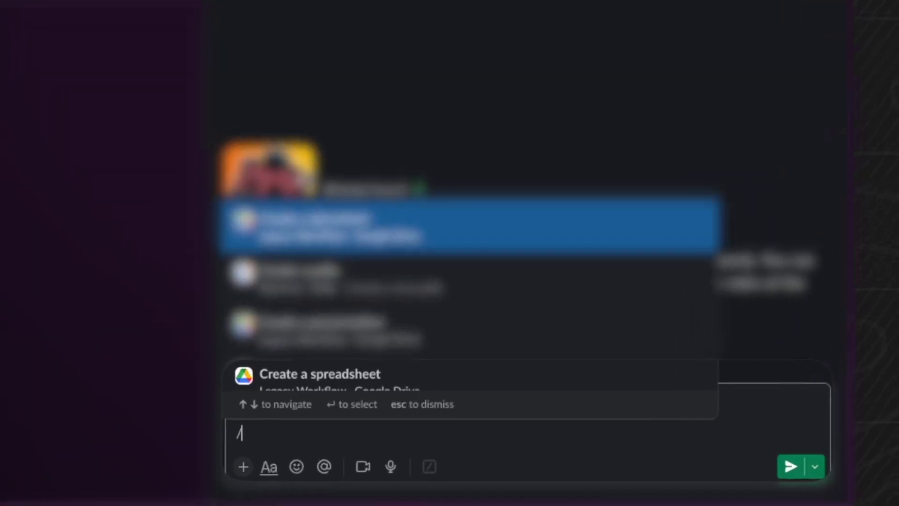
# - Type /bsy in the 'sorry!' Gmail draft body to expand the apology message
pyautogui.write('bsy')
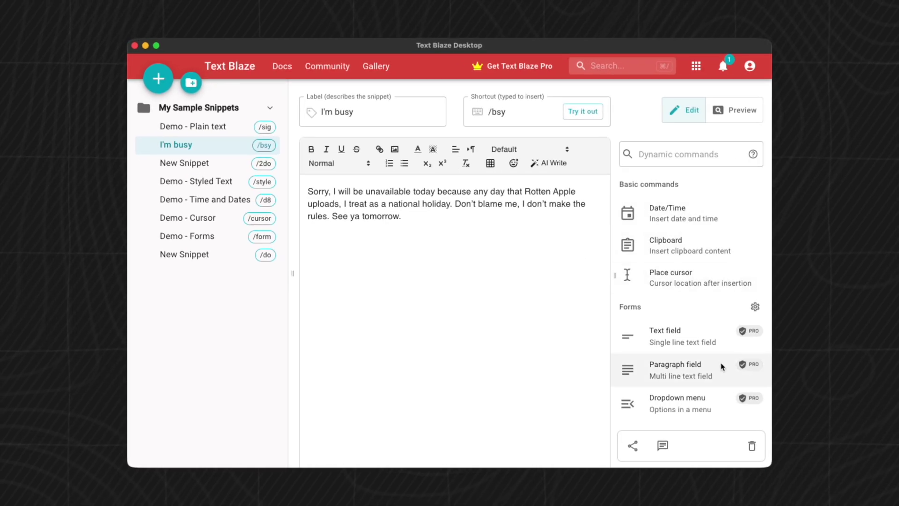
# - Replace 'today' with an MM/DD/YYYY date placeholder and draft an AI Write request 'make this sound nicer'
pyautogui.scroll(-1, 722, 363)
pyautogui.scroll(1, 721, 364)
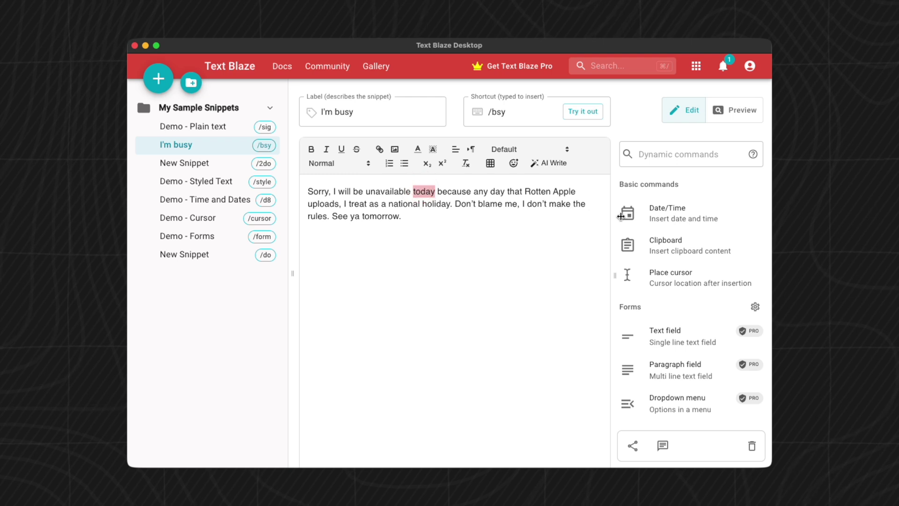
pyautogui.click(685, 214)
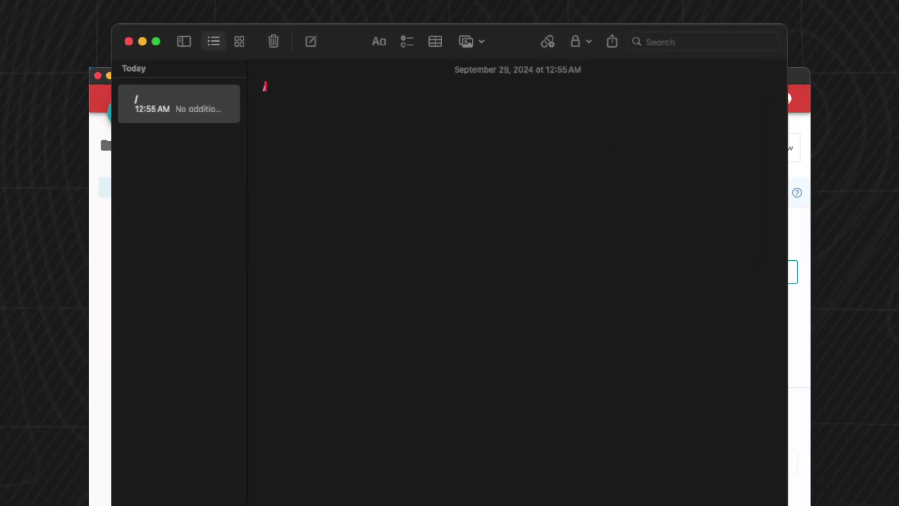
pyautogui.write('ke')
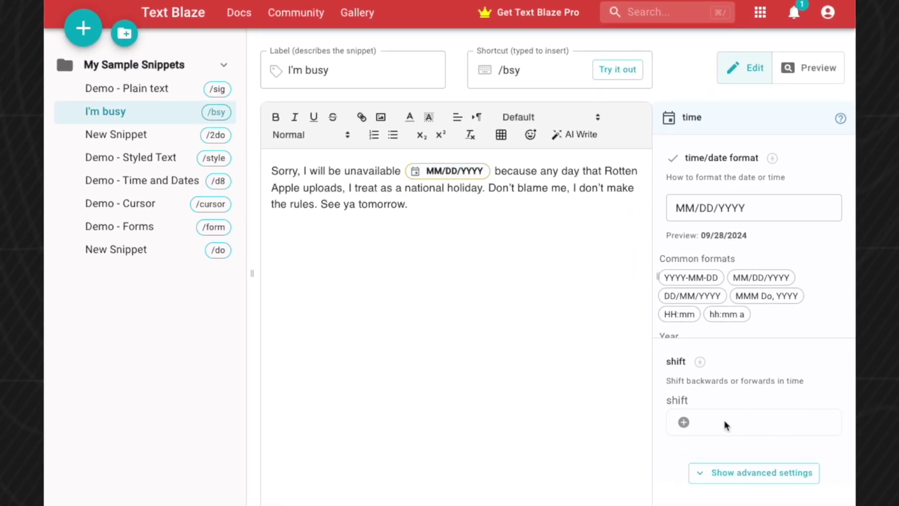
pyautogui.click(581, 135)
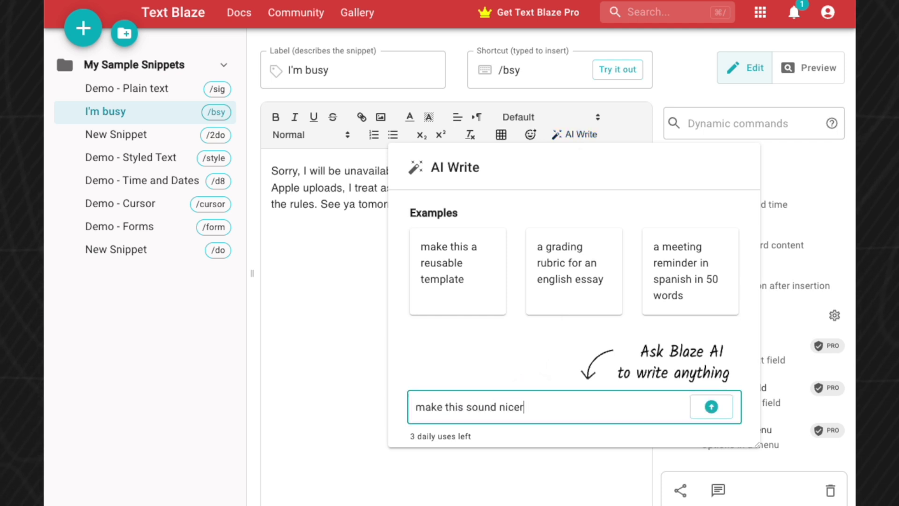
# - Send the AI Write prompt for a politer absence message and apply the rewrite to the snippet
pyautogui.press('Return')
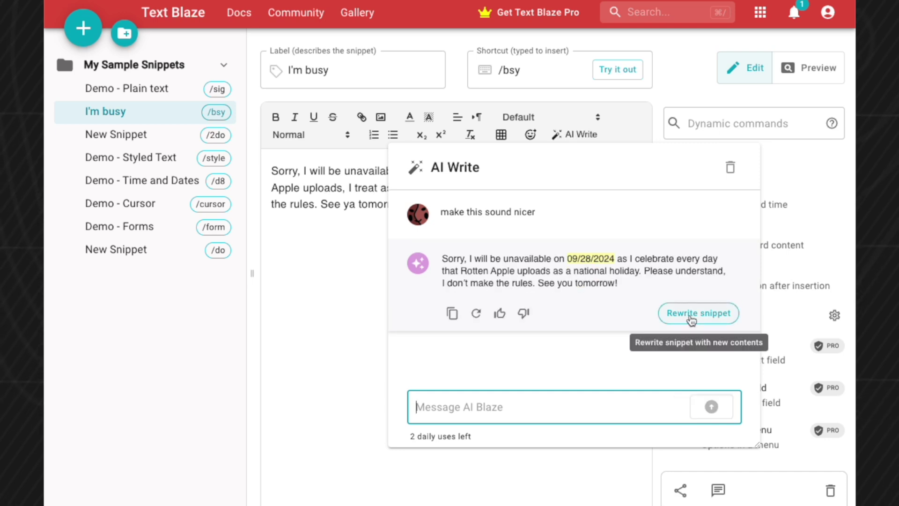
pyautogui.click(690, 317)
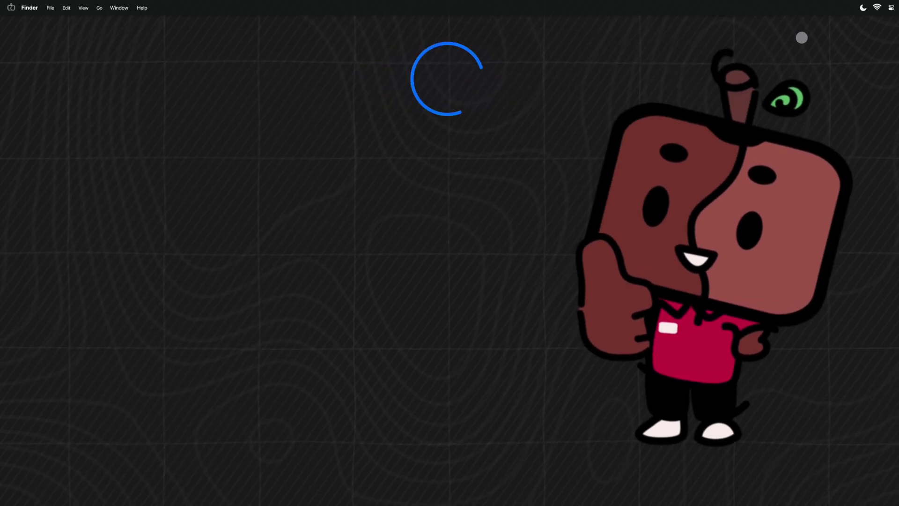
# - Choose Shut Down… from the Apple menu via the keyboard to start the shutdown countdown
pyautogui.hotkey('ctrl', 'F2')
pyautogui.press('Down')
pyautogui.press('Down')
pyautogui.press('Down')
pyautogui.press('Down')
pyautogui.press('Down')
pyautogui.press('Down')
pyautogui.press('Down')
pyautogui.press('Down')
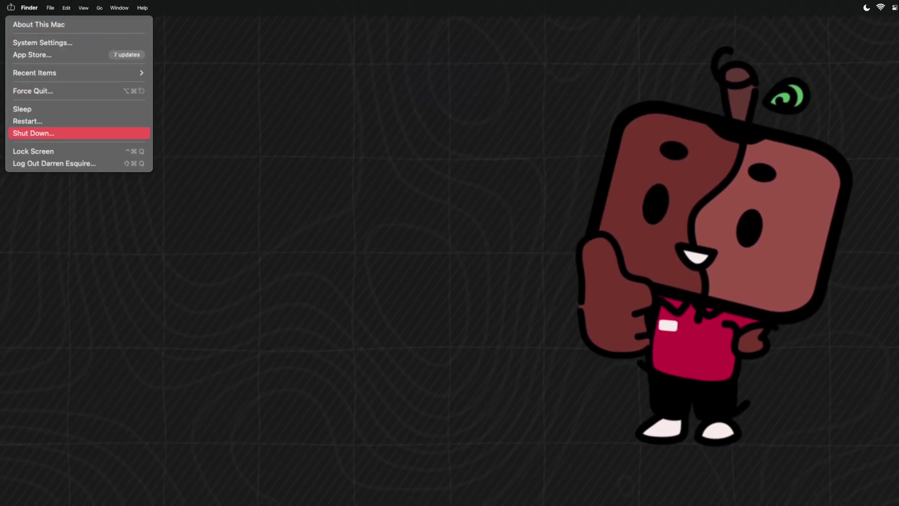
pyautogui.press('Return')
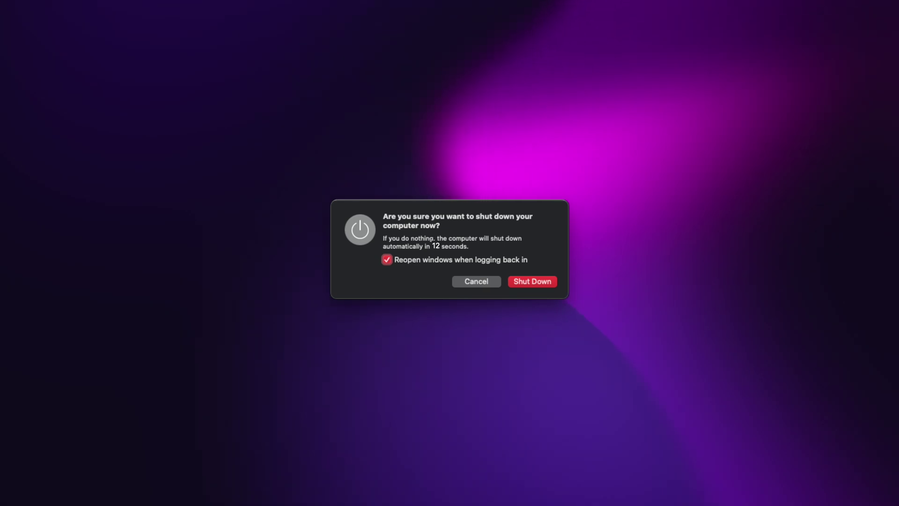